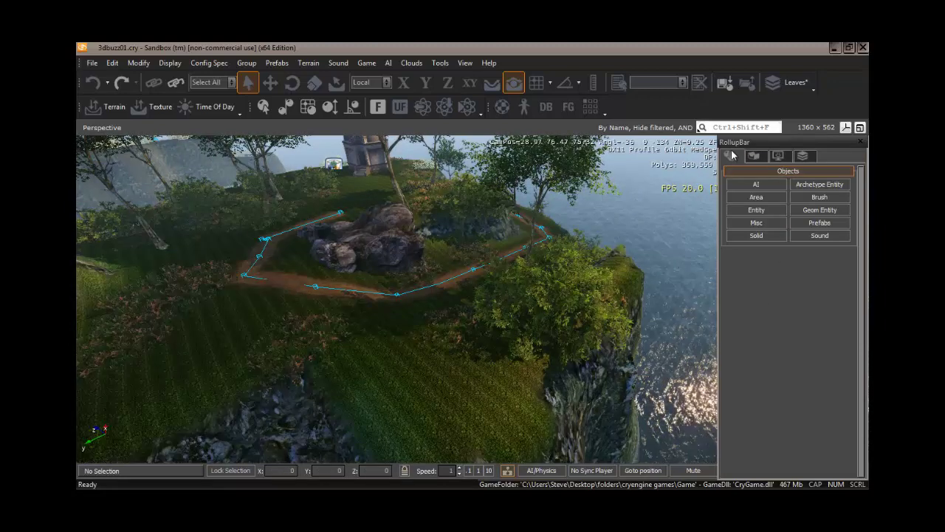
# - Place a CustomAmmoPickup item entity on the grass in front of the rocks, with placement following the terrain
pyautogui.click(757, 212)
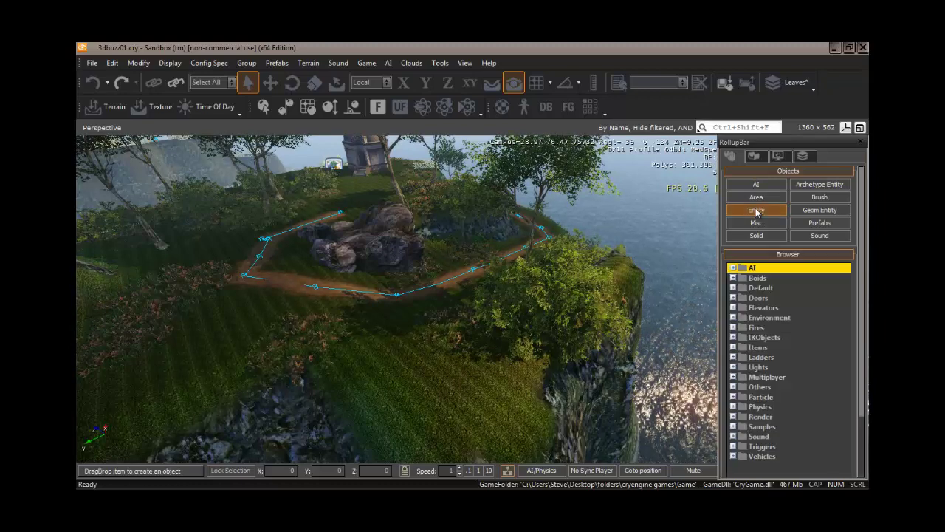
pyautogui.doubleClick(758, 347)
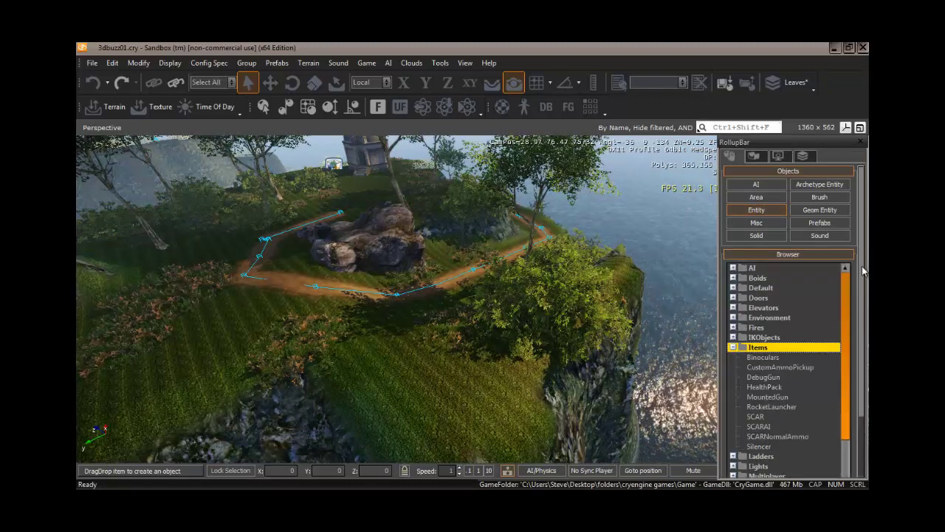
pyautogui.moveTo(861, 254); pyautogui.dragTo(865, 313)
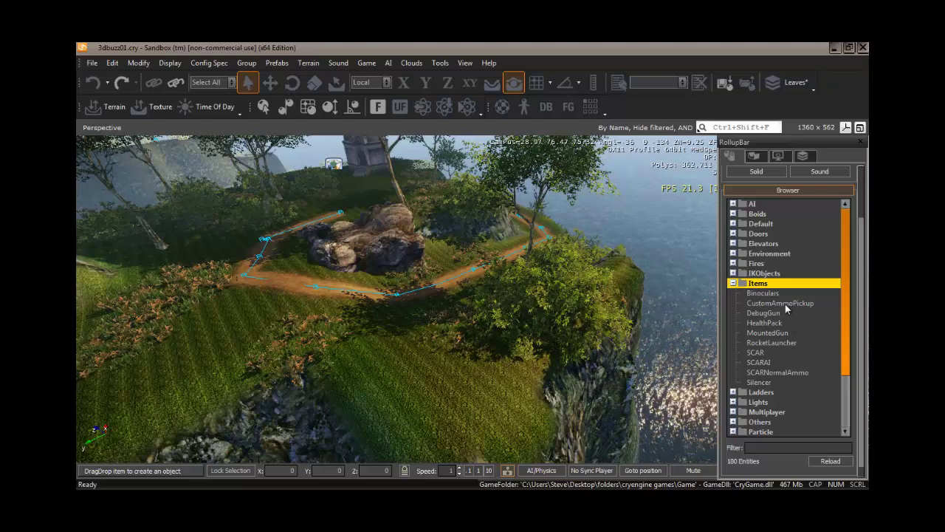
pyautogui.click(491, 86)
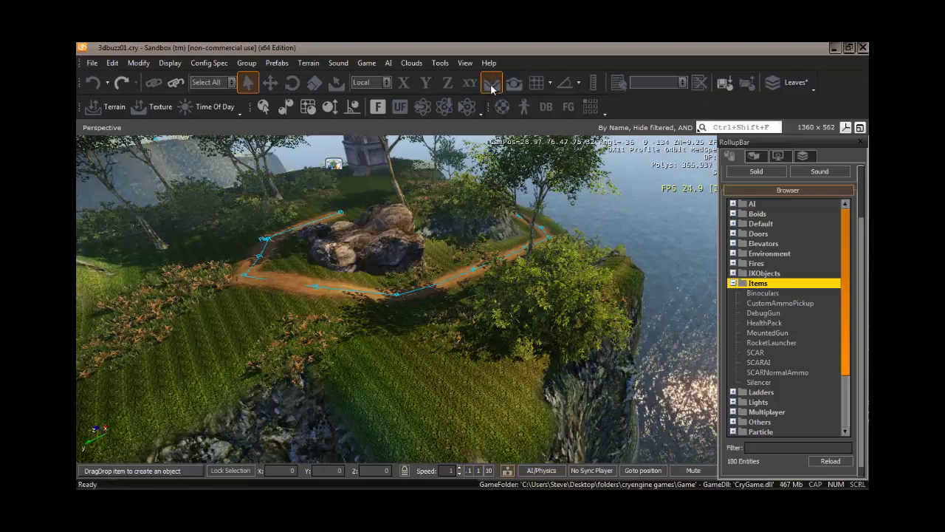
pyautogui.click(780, 302)
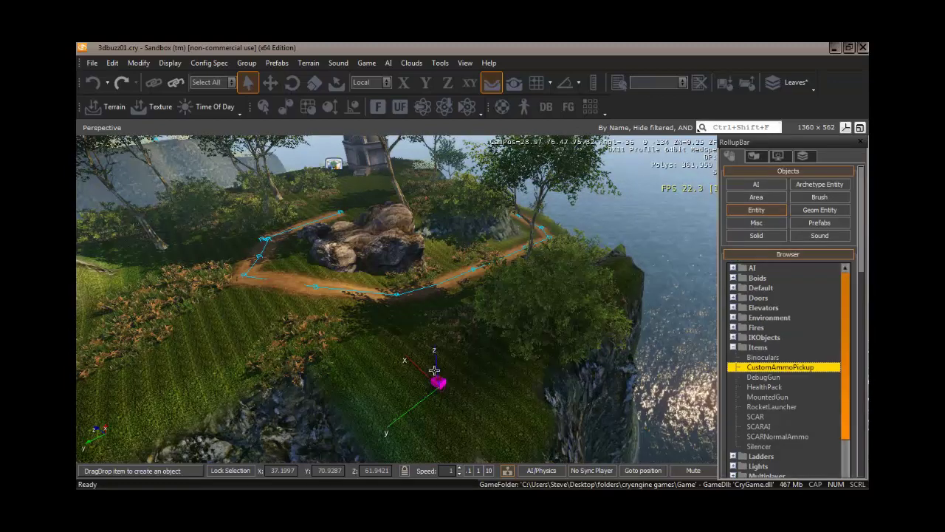
pyautogui.click(430, 357)
pyautogui.click(430, 356)
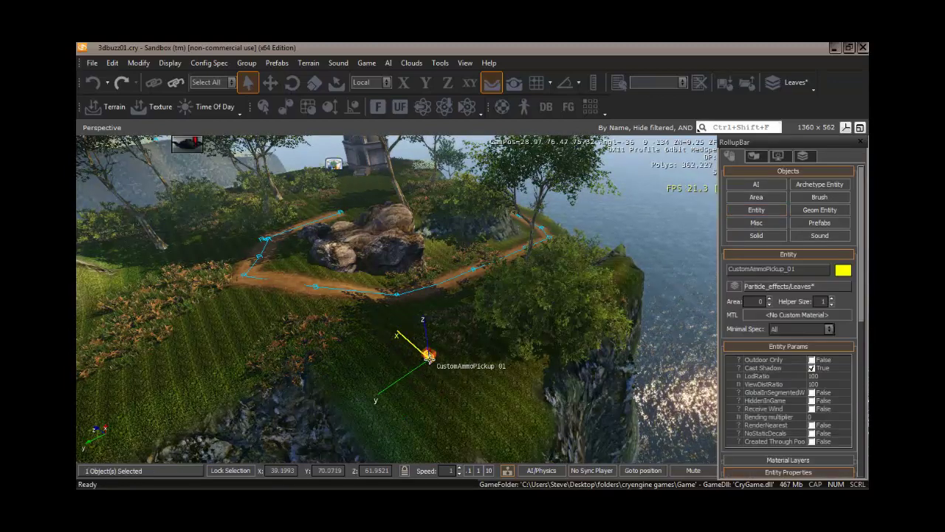
# - Enable AutoPickup, Pickable and Usable in the ammo pickup's entity properties
pyautogui.press('w')
pyautogui.press('w')
pyautogui.moveTo(452, 393)
pyautogui.mouseDown(button='right')
pyautogui.moveTo(449, 377)
pyautogui.moveTo(451, 389)
pyautogui.mouseUp(button='right')
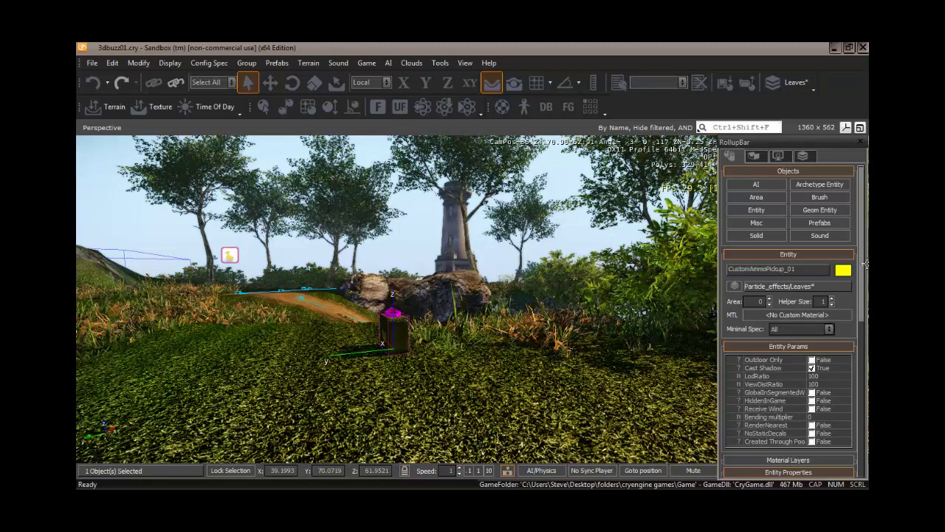
pyautogui.moveTo(861, 246); pyautogui.dragTo(862, 346)
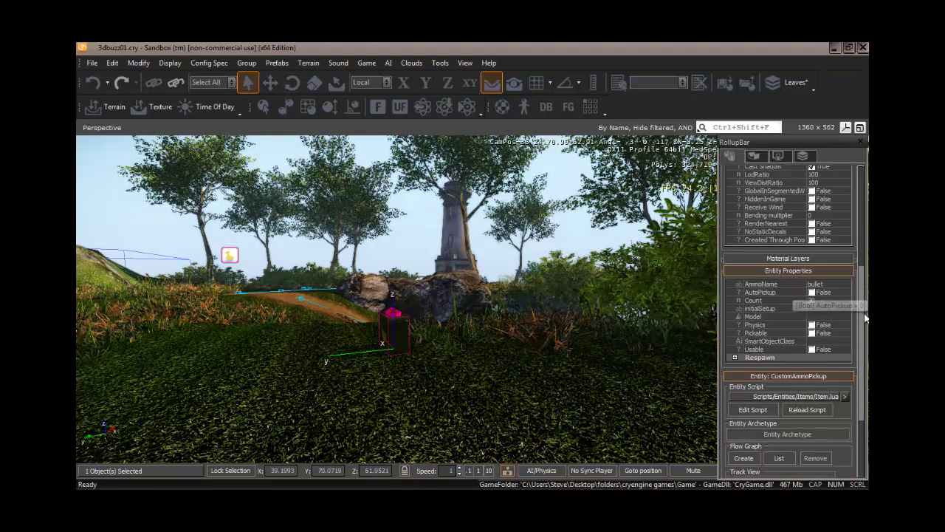
pyautogui.click(811, 292)
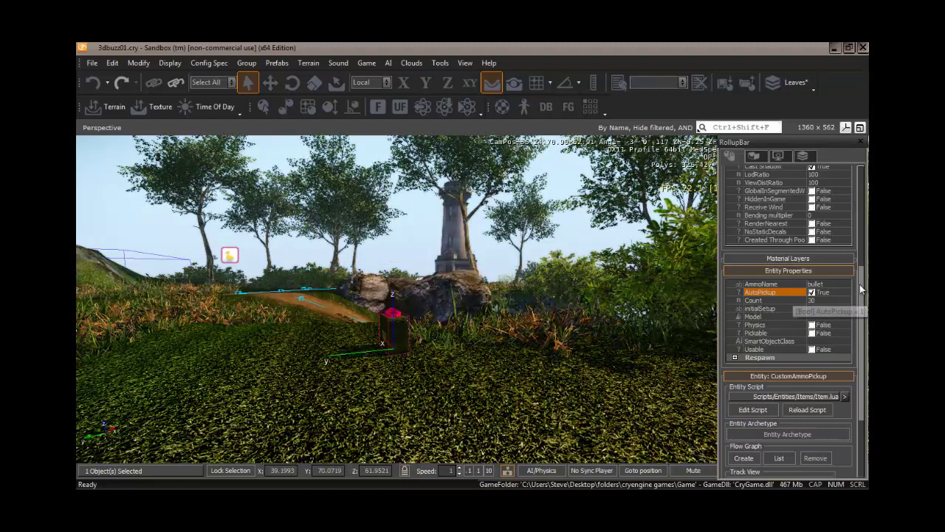
pyautogui.scroll(-1, 863, 295)
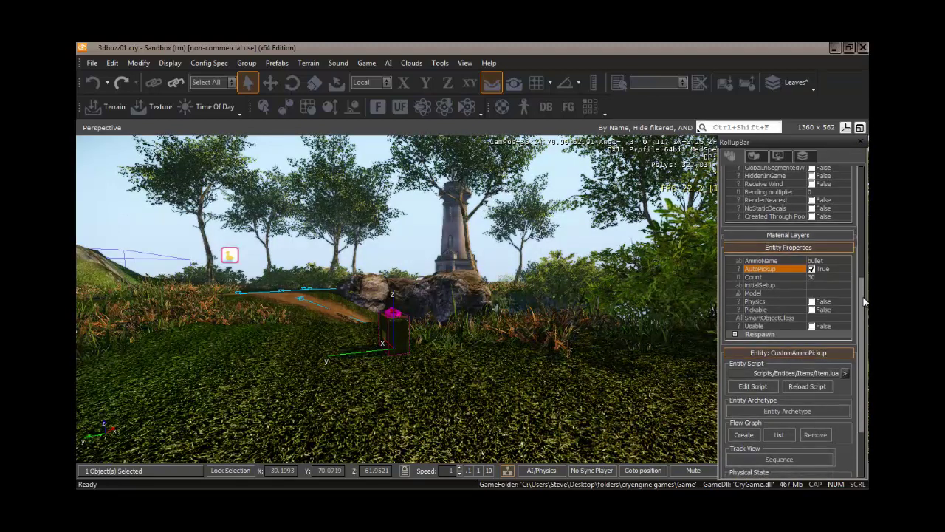
pyautogui.click(812, 313)
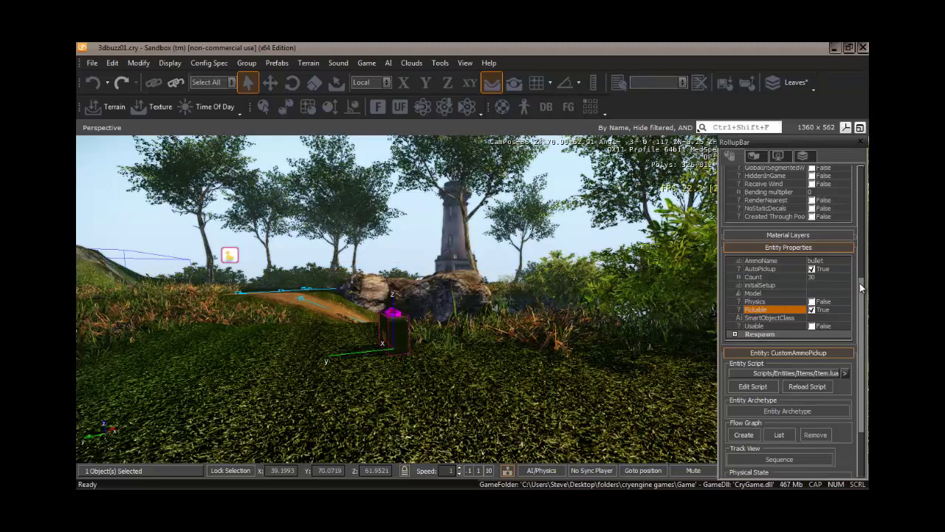
pyautogui.moveTo(859, 283); pyautogui.dragTo(861, 289)
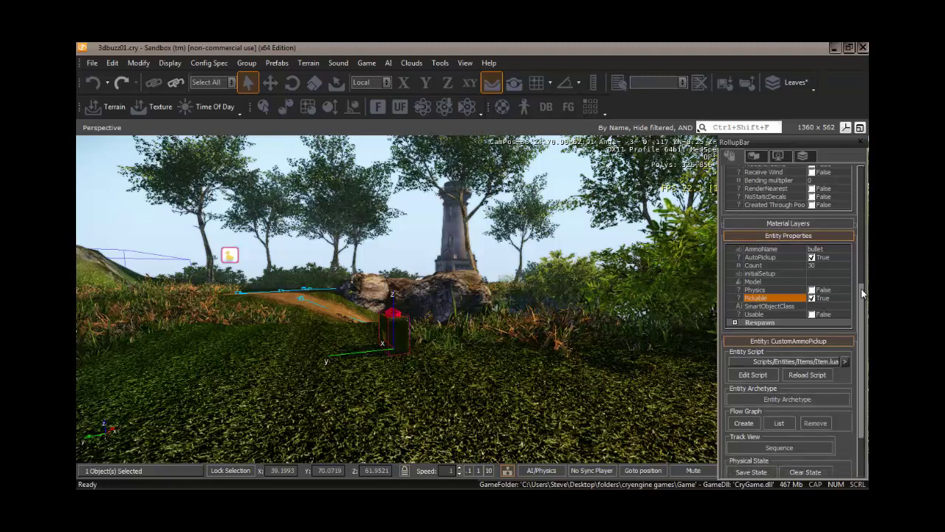
pyautogui.click(812, 315)
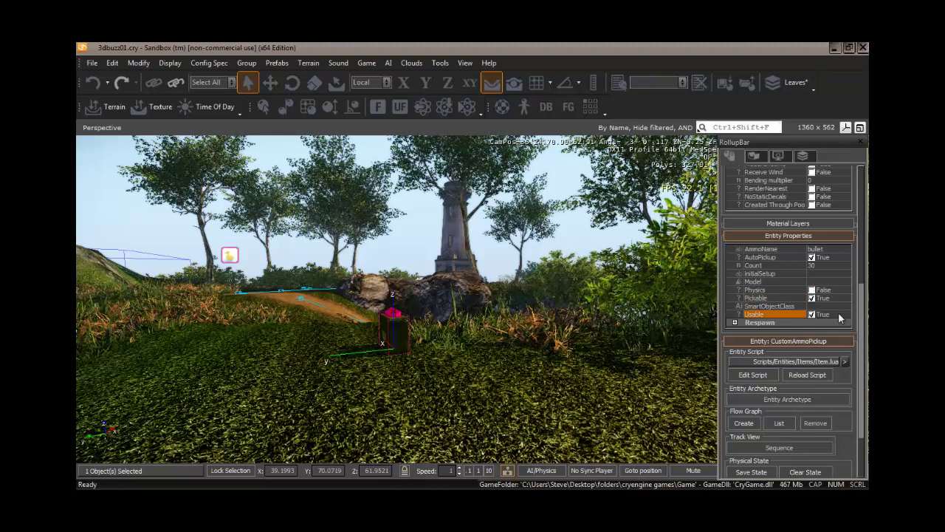
# - Enable respawning for the ammo pickup and set its respawn timer to 60
pyautogui.click(734, 323)
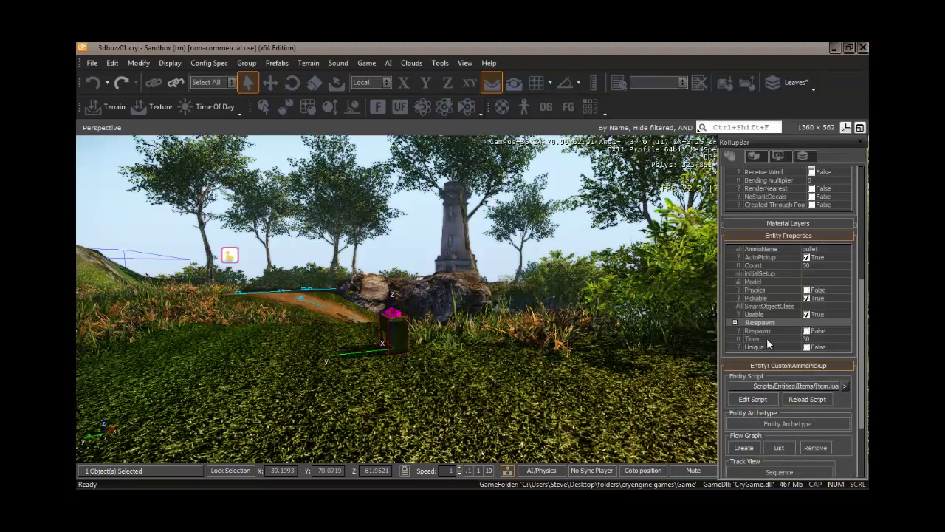
pyautogui.click(807, 332)
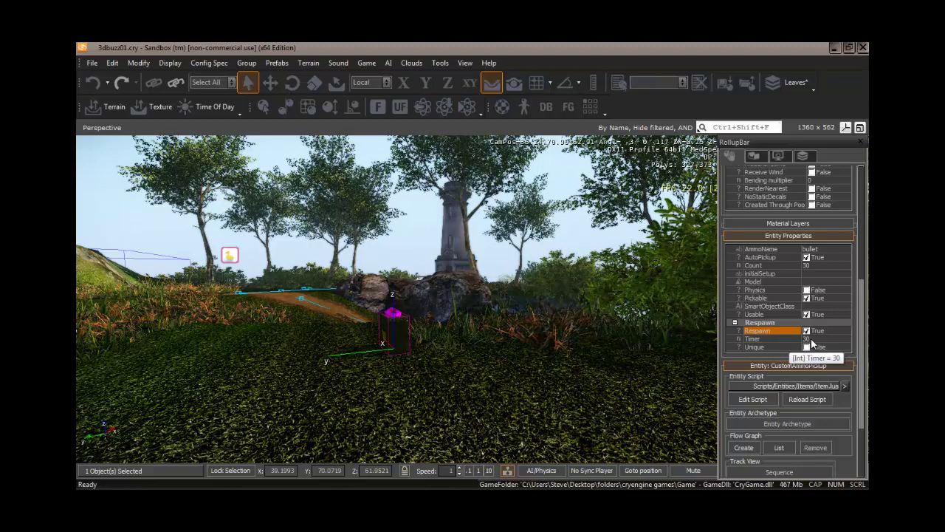
pyautogui.click(808, 339)
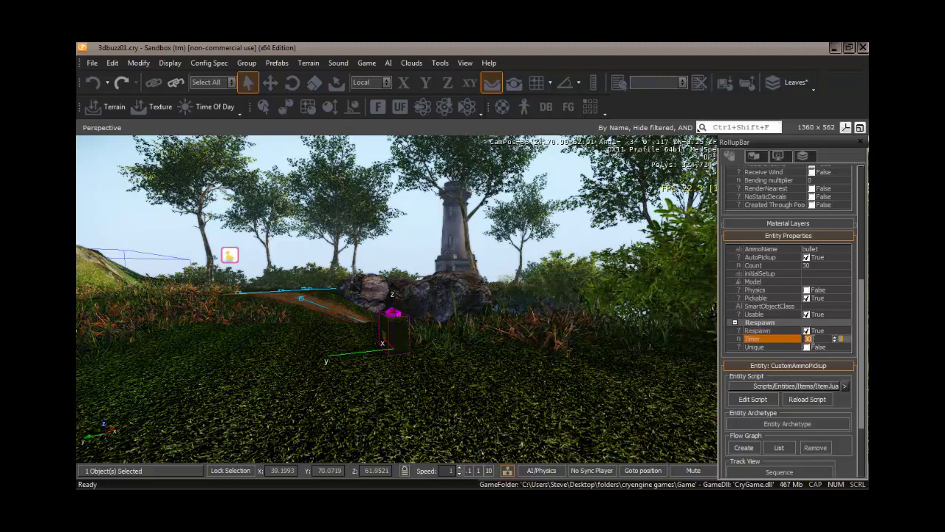
pyautogui.write('60')
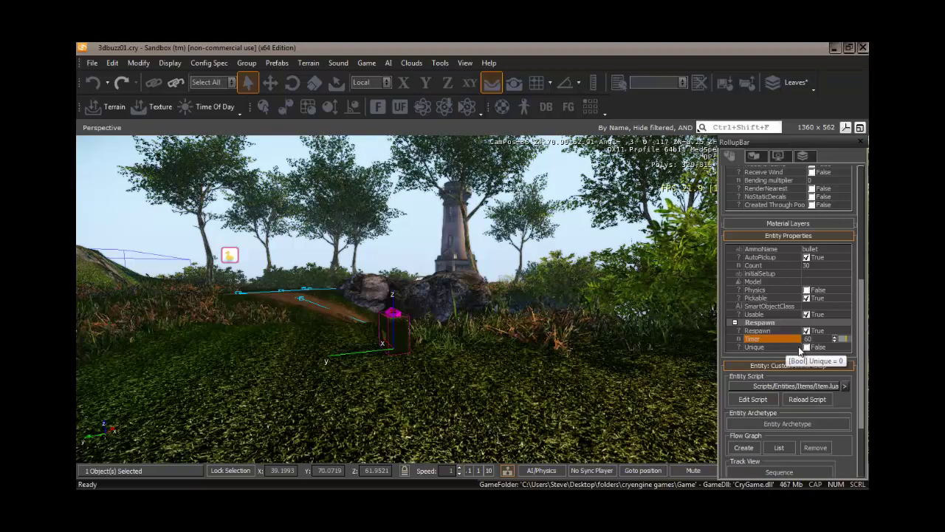
# - Place a HealthPack item entity on the grass a short distance from the ammo pickup
pyautogui.moveTo(512, 372); pyautogui.dragTo(459, 376, button='right')
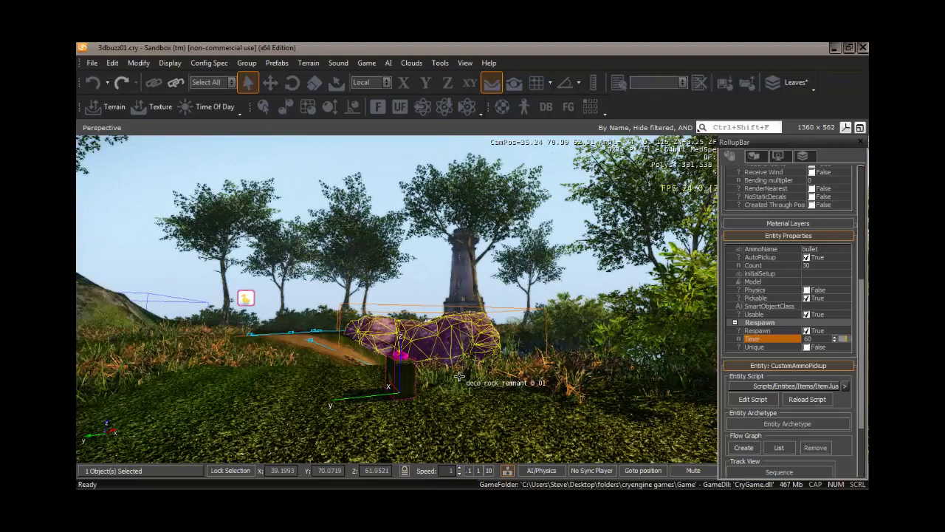
pyautogui.moveTo(458, 381); pyautogui.dragTo(456, 376, button='right')
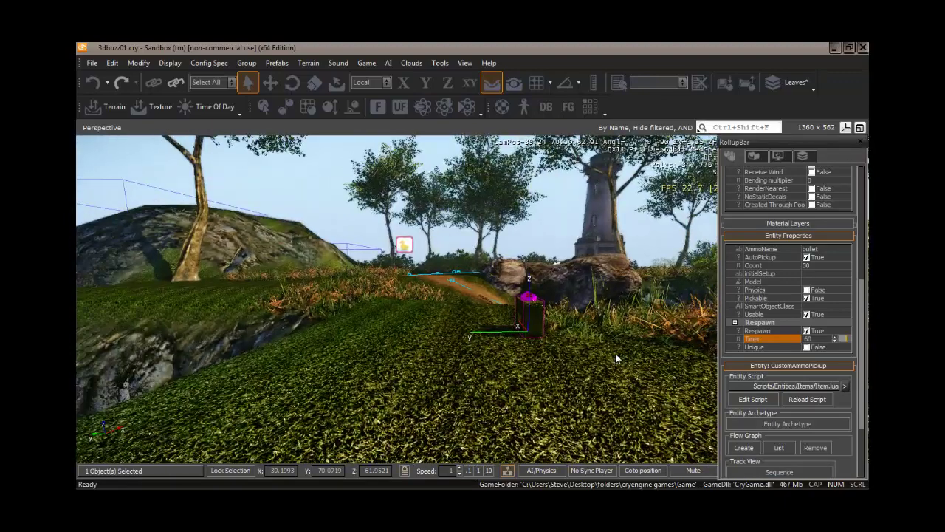
pyautogui.scroll(5, 863, 284)
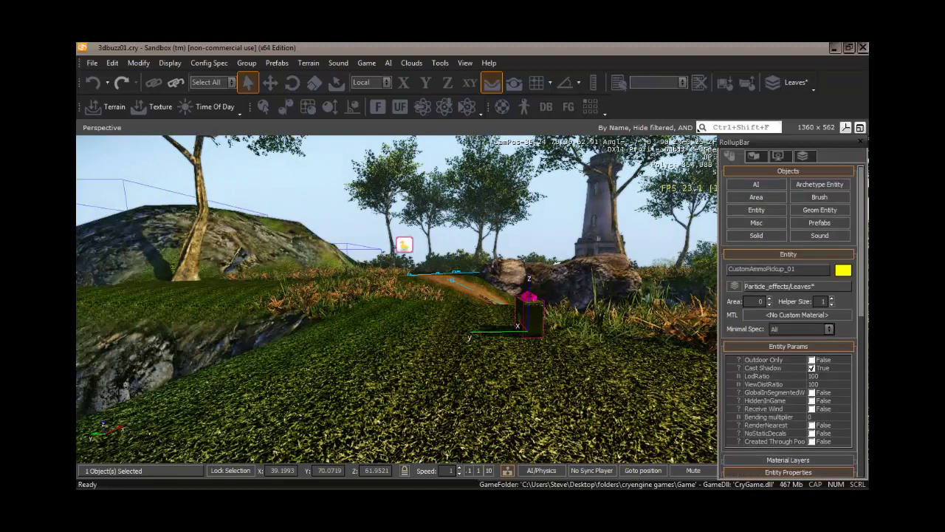
pyautogui.click(758, 210)
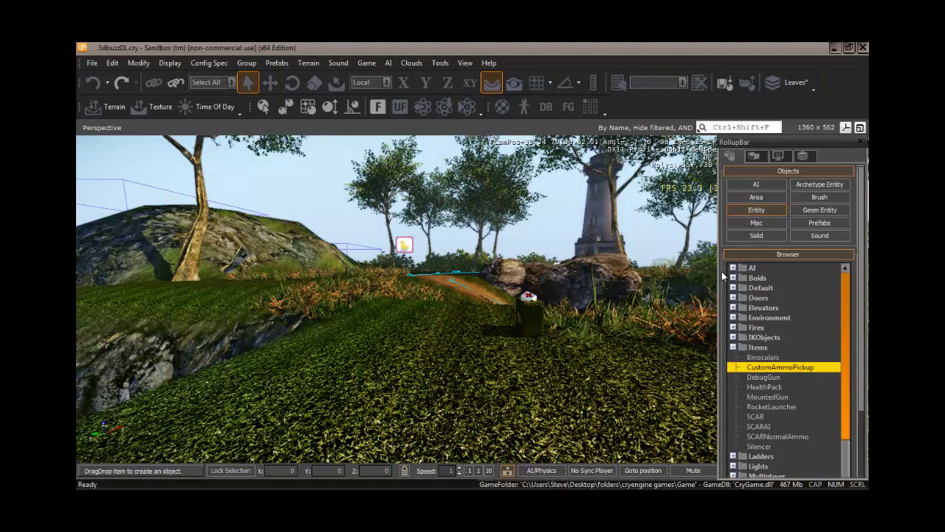
pyautogui.click(766, 387)
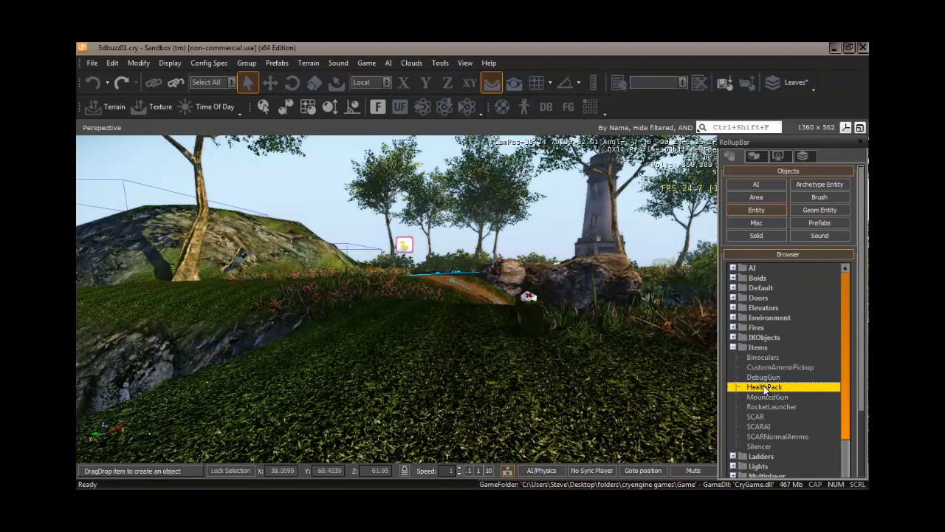
pyautogui.moveTo(376, 358); pyautogui.dragTo(377, 356)
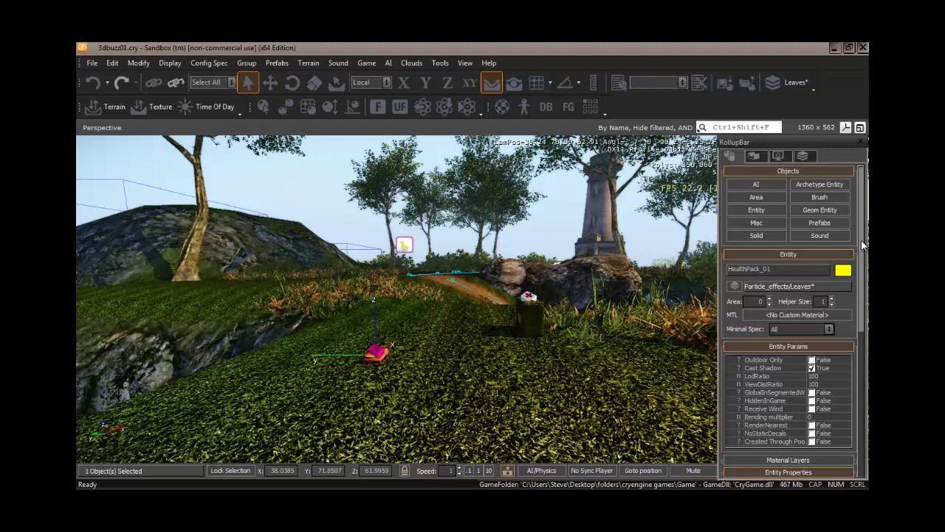
# - Set the health pack's RespawnTime to 60 in its entity properties
pyautogui.scroll(-2, 863, 258)
pyautogui.scroll(-7, 866, 277)
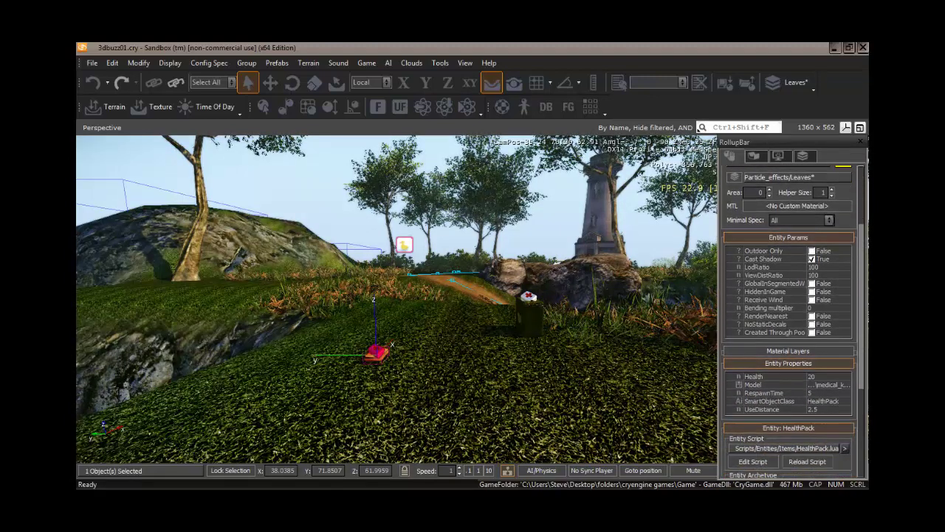
pyautogui.scroll(-1, 864, 277)
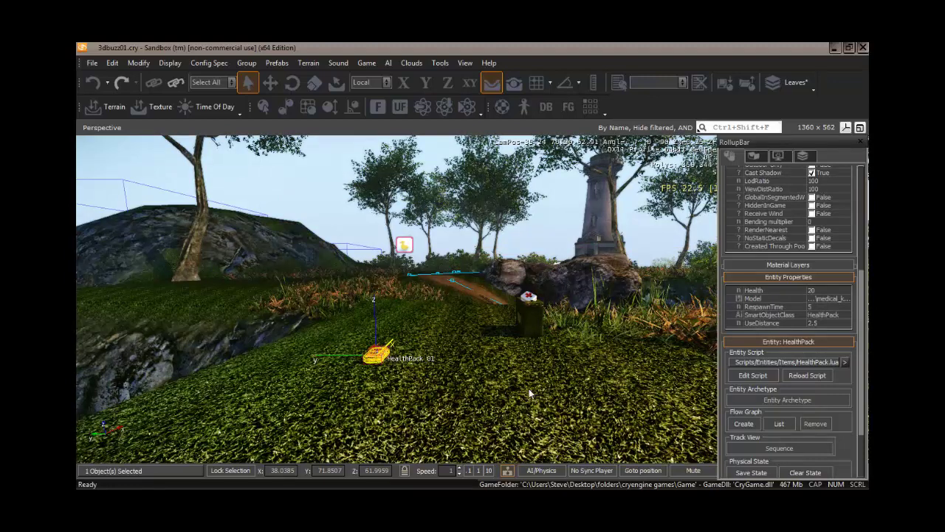
pyautogui.click(812, 307)
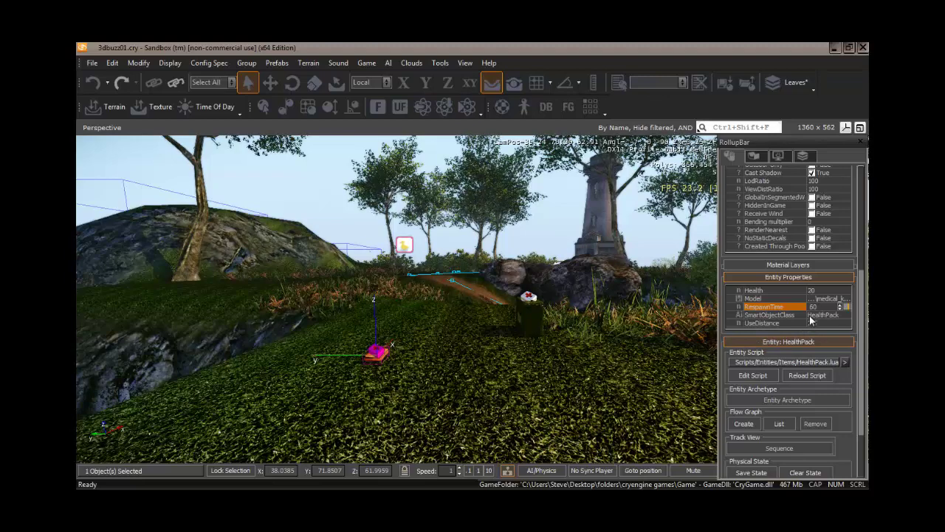
pyautogui.write('50')
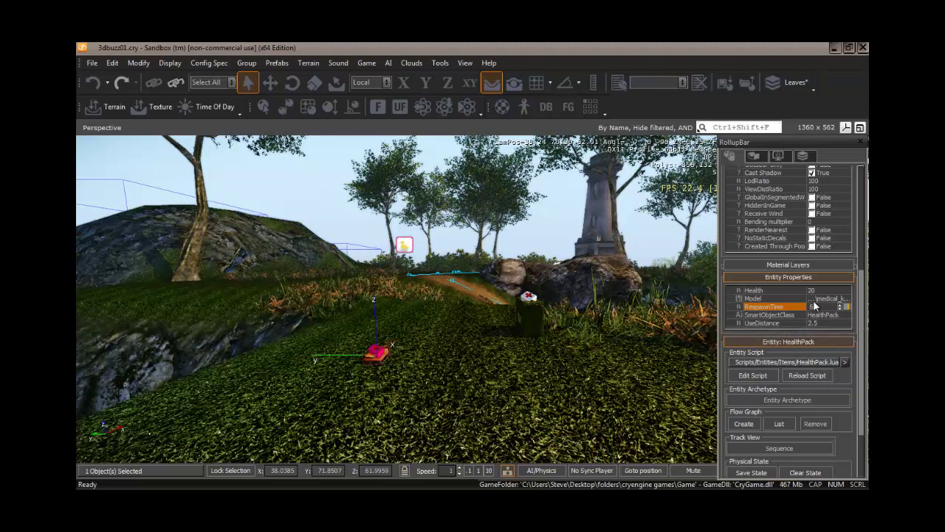
pyautogui.scroll(-3, 862, 323)
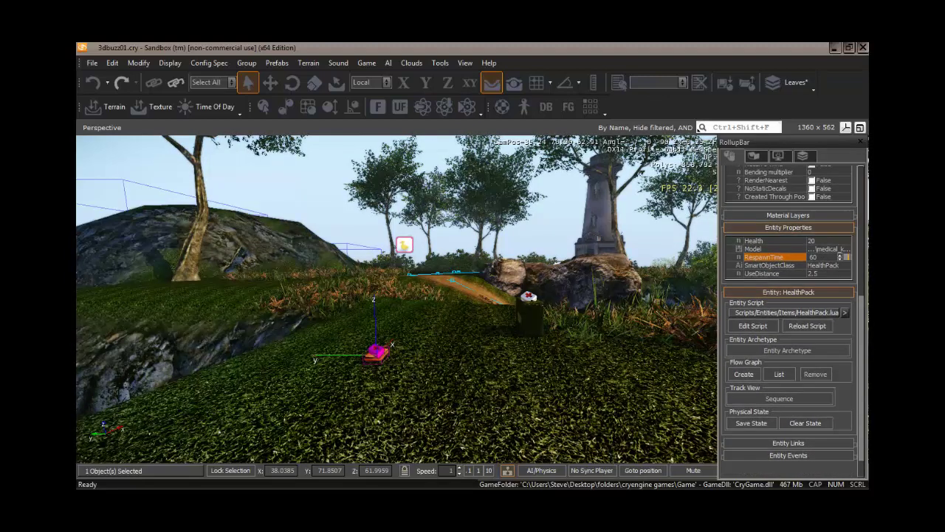
pyautogui.scroll(6, 788, 317)
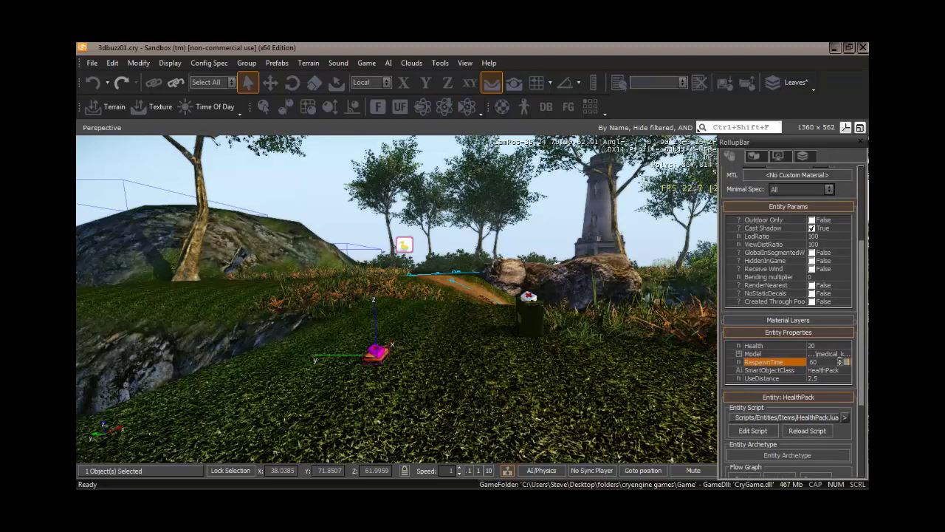
pyautogui.scroll(-7, 788, 318)
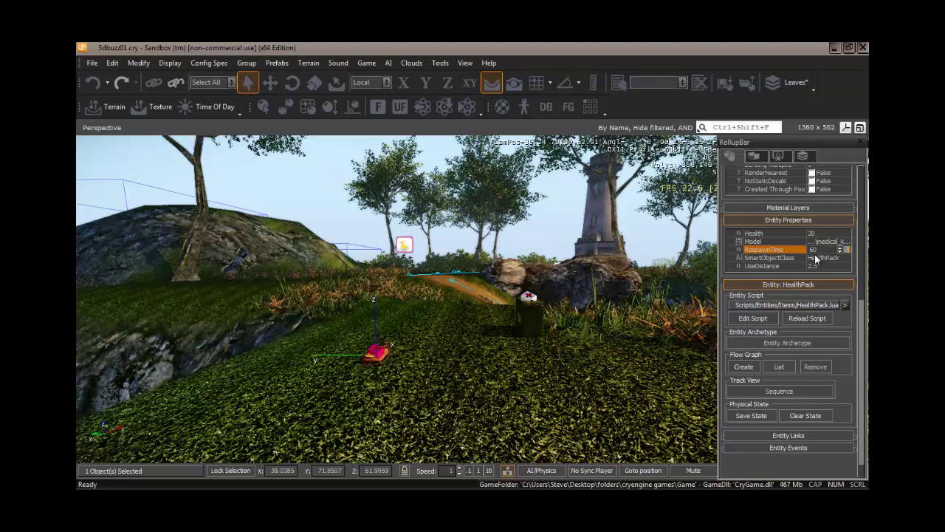
pyautogui.scroll(2, 852, 273)
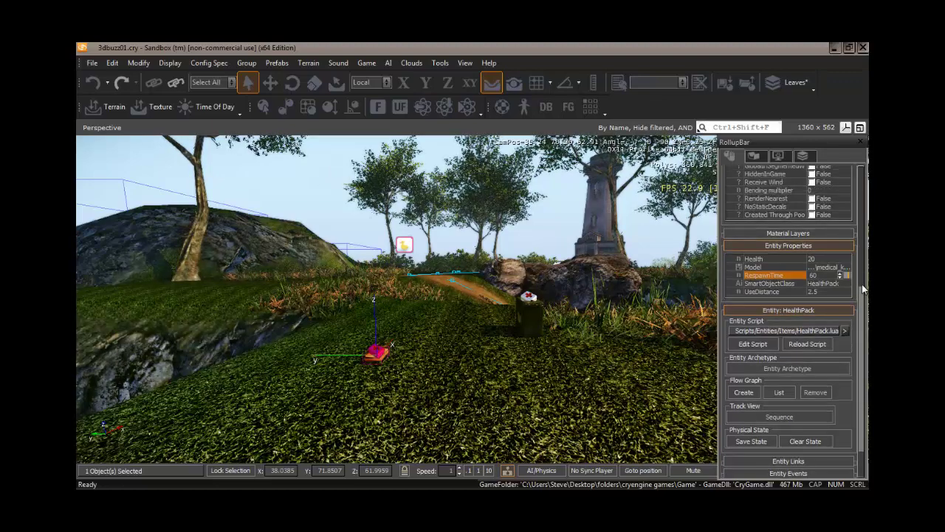
# - Return to the entity browser's Items list for placing another entity
pyautogui.moveTo(516, 362)
pyautogui.mouseDown(button='right')
pyautogui.moveTo(501, 387)
pyautogui.moveTo(518, 360)
pyautogui.mouseUp(button='right')
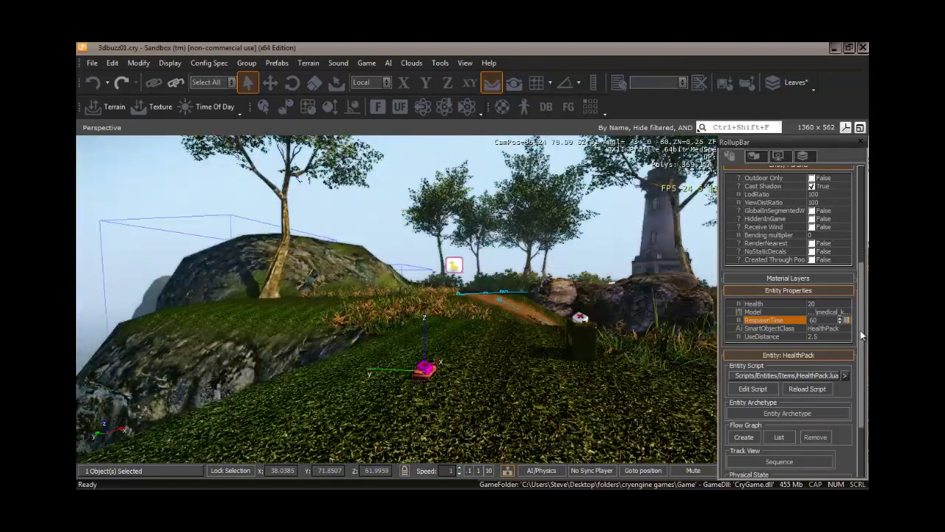
pyautogui.moveTo(860, 330)
pyautogui.mouseDown()
pyautogui.moveTo(866, 234)
pyautogui.moveTo(832, 197)
pyautogui.mouseUp()
pyautogui.click(761, 209)
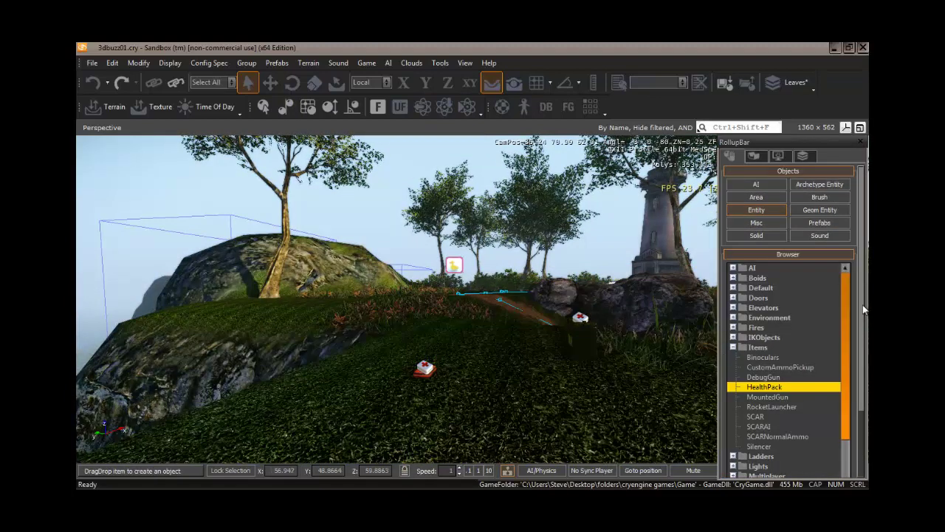
pyautogui.scroll(-1, 863, 304)
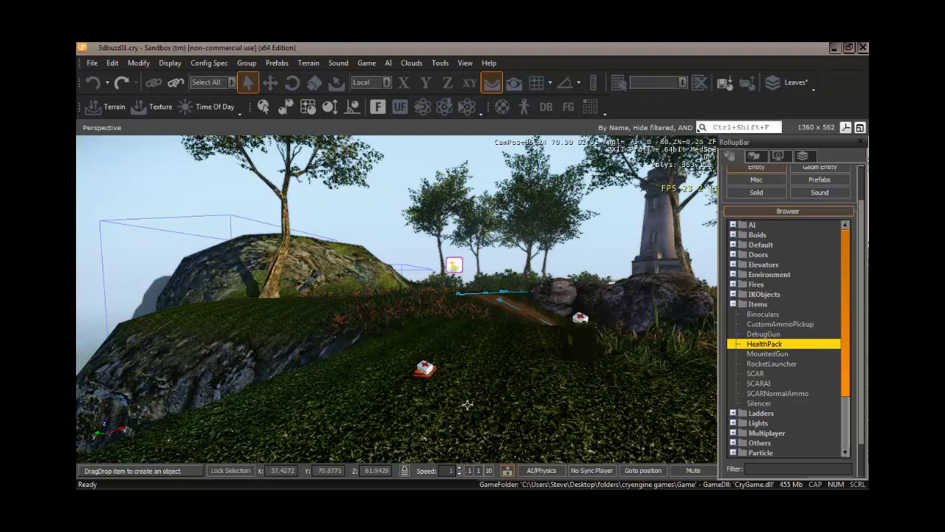